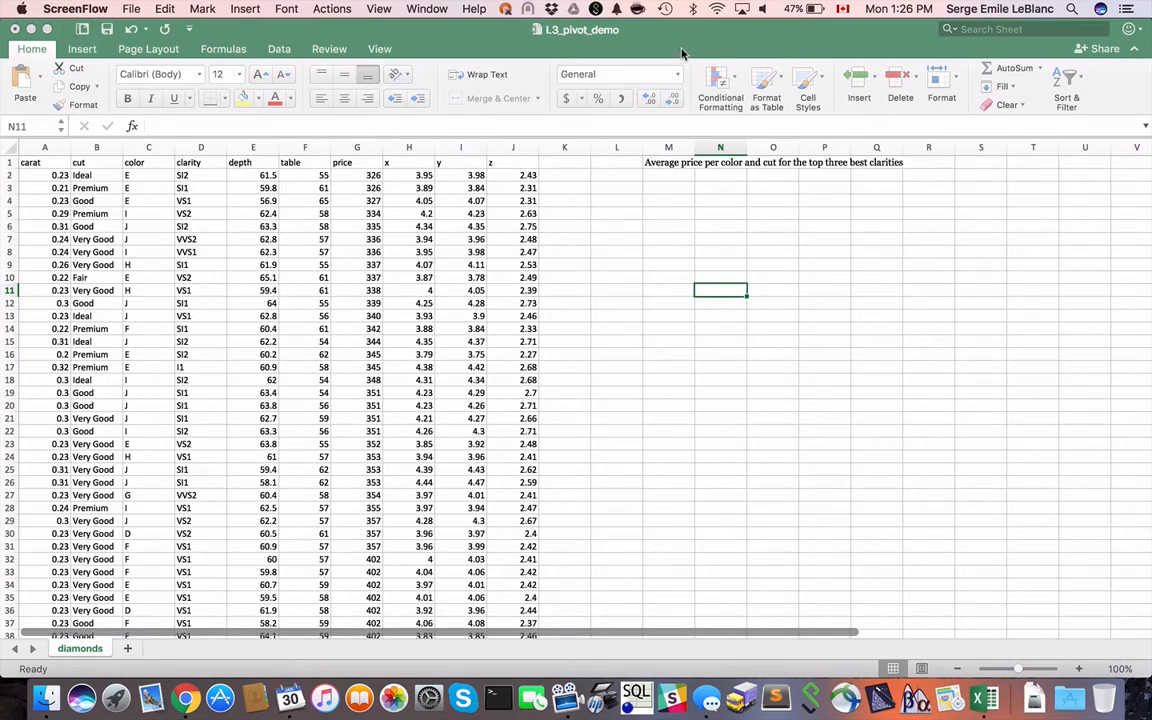
# - Create a PivotTable on a new worksheet from the diamonds data range A1:J53941
pyautogui.click(611, 36)
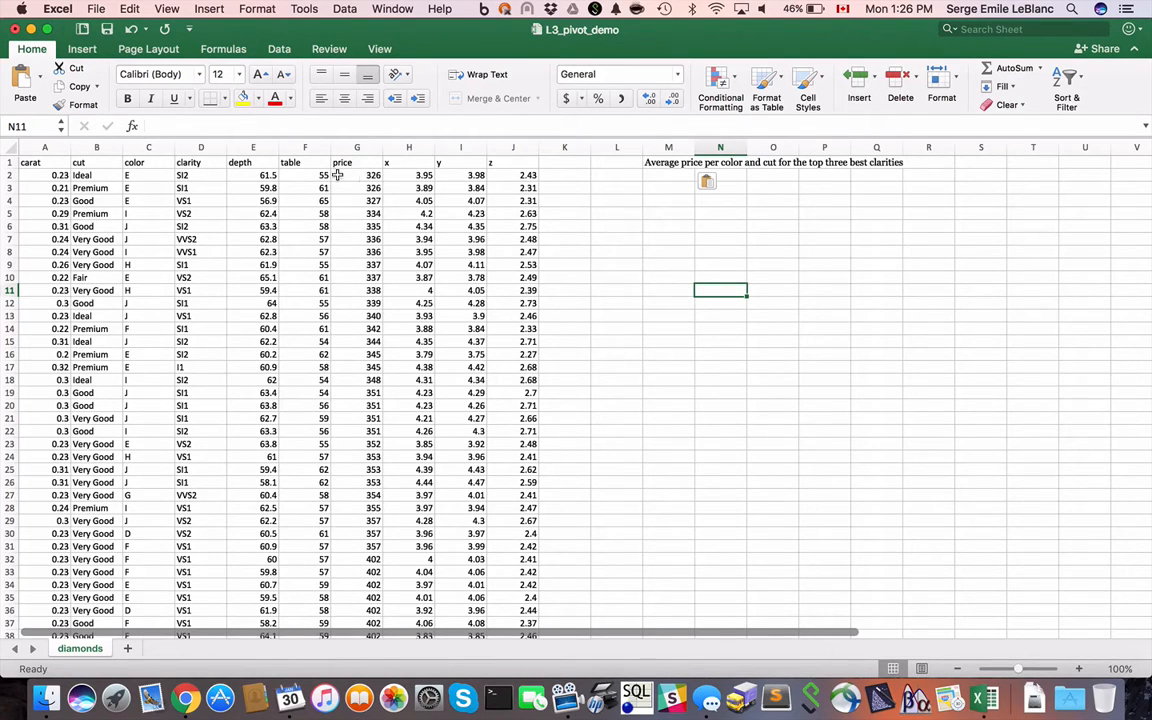
pyautogui.click(43, 161)
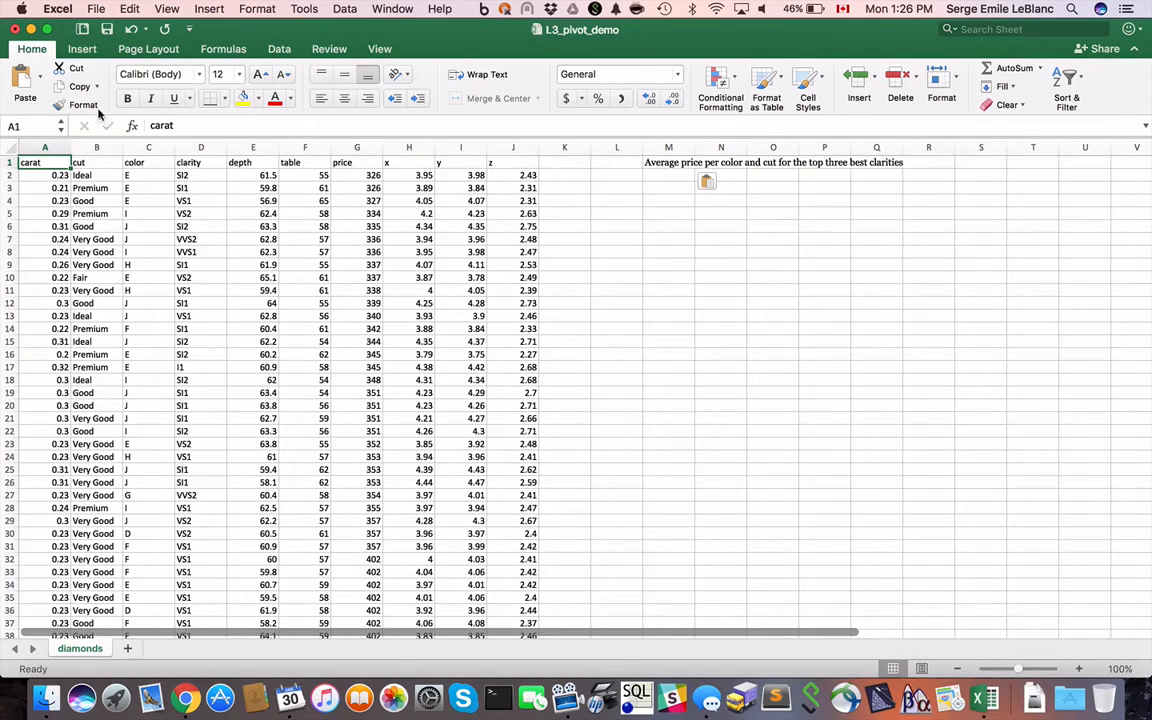
pyautogui.click(84, 50)
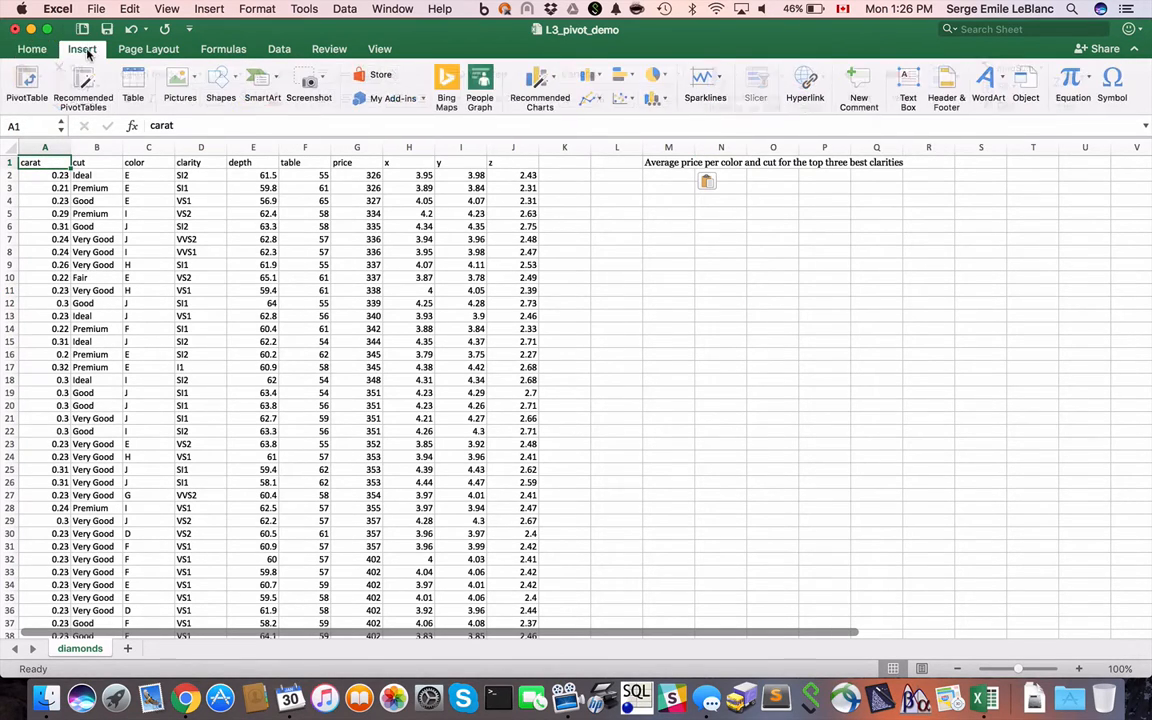
pyautogui.click(28, 82)
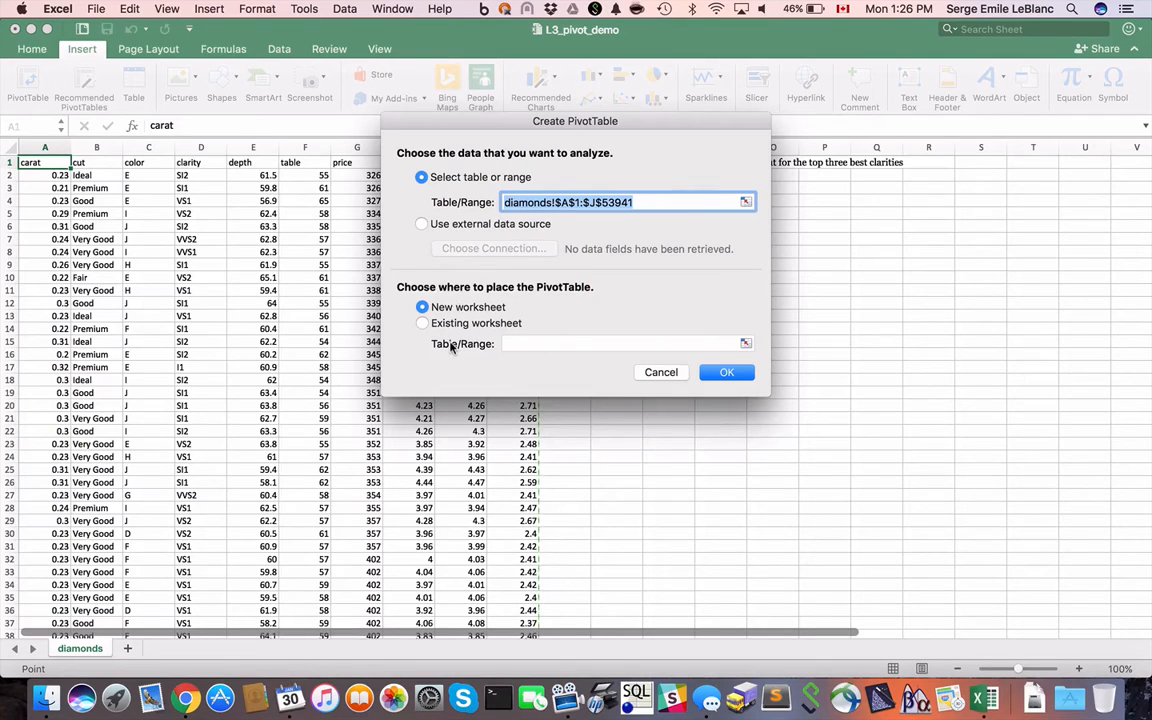
pyautogui.click(727, 373)
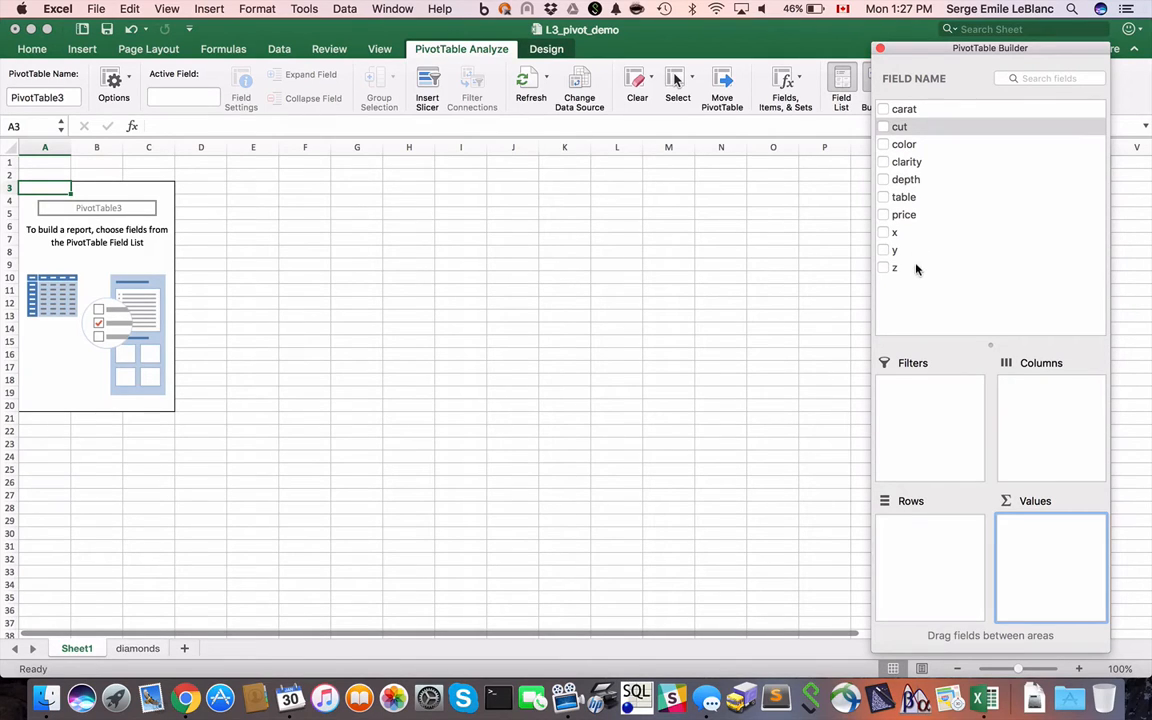
# - Build the PivotTable with cut and color as row fields, cut first, and price as the value field
pyautogui.click(882, 127)
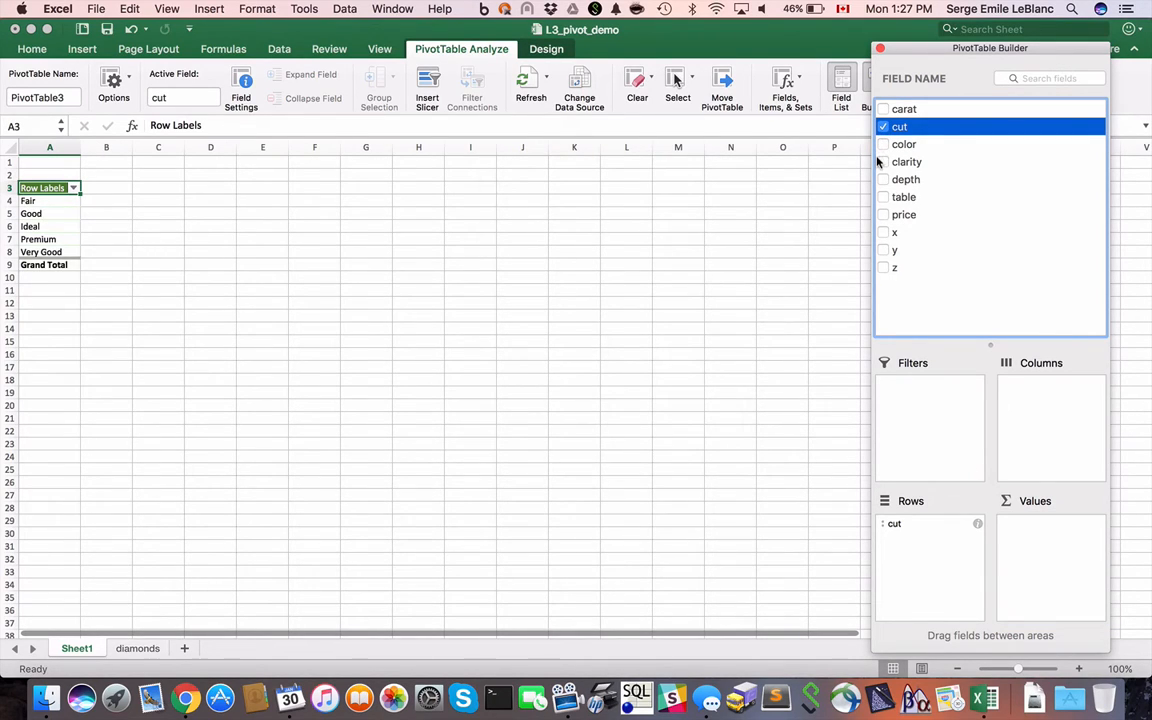
pyautogui.click(882, 144)
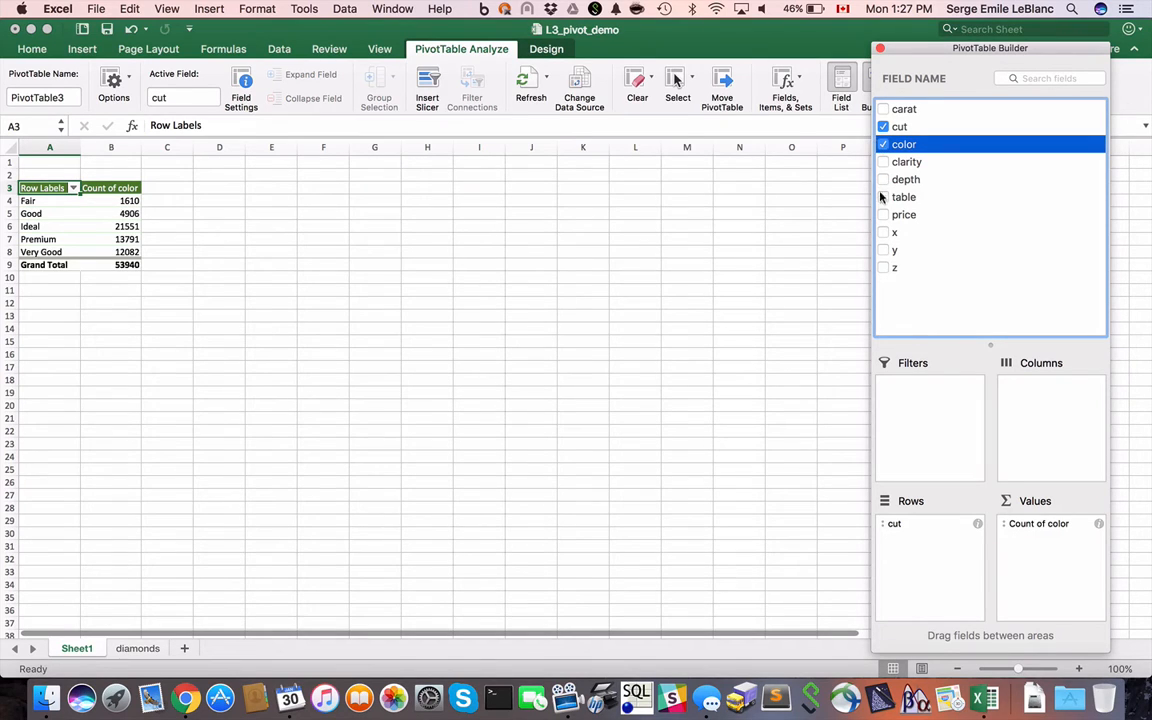
pyautogui.click(881, 215)
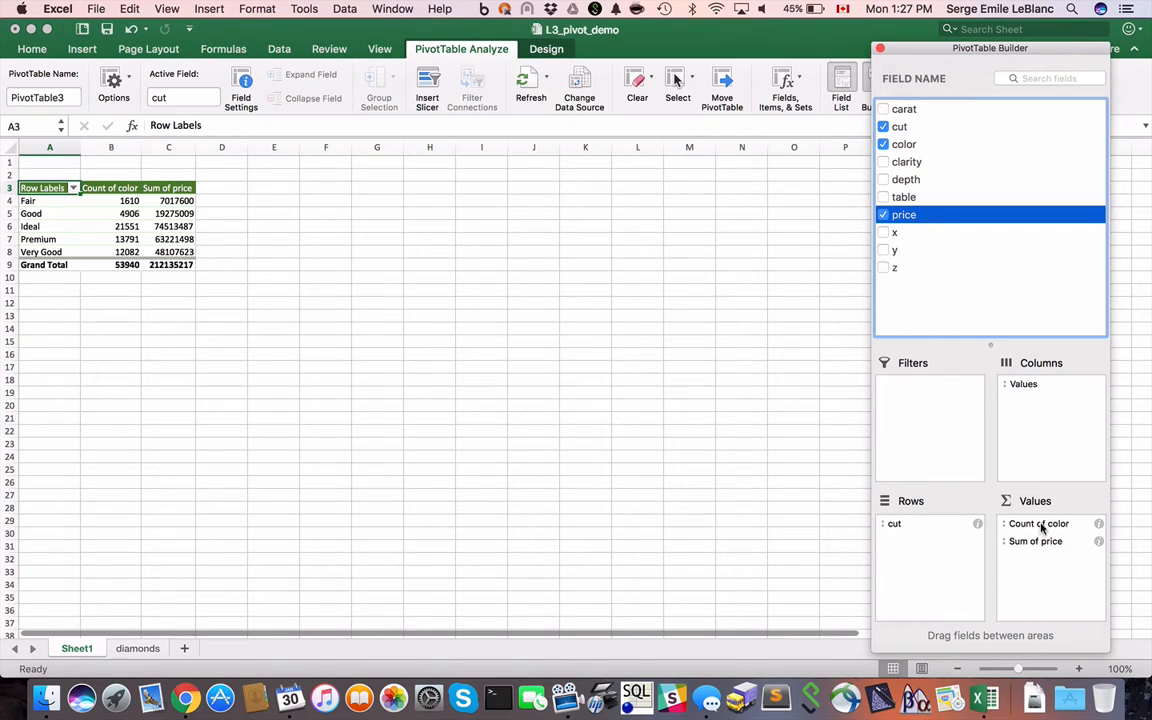
pyautogui.moveTo(1041, 524); pyautogui.dragTo(928, 553)
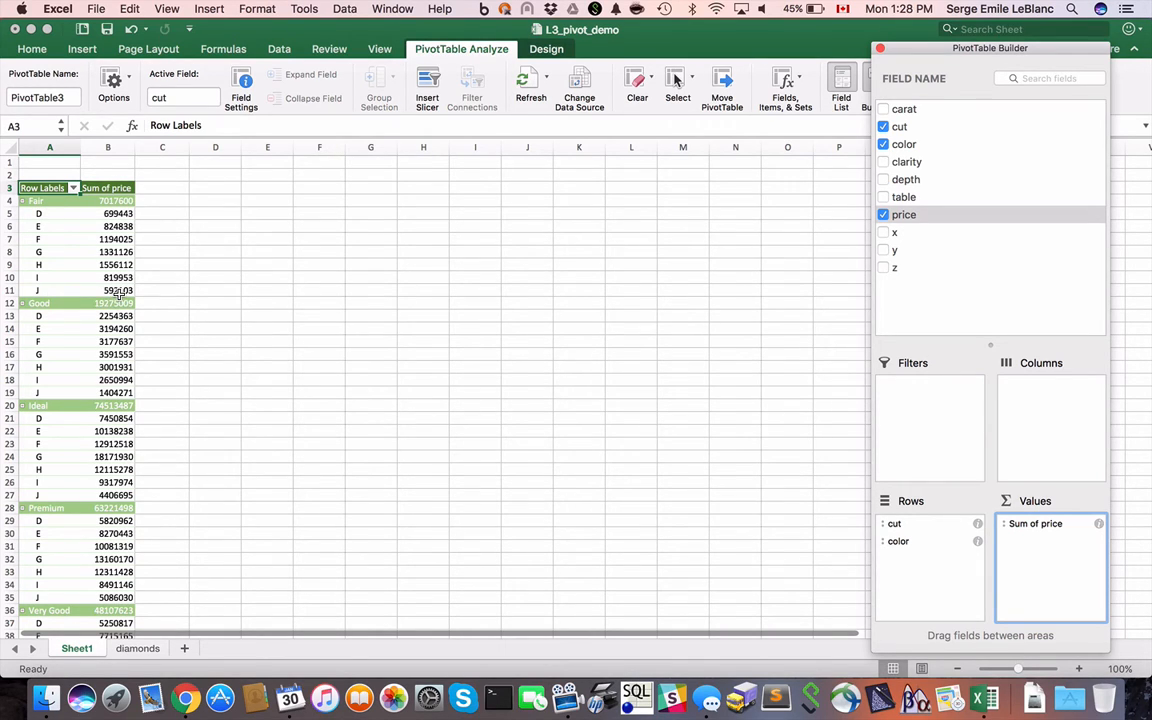
# - Summarize the price value field by Average
pyautogui.click(1097, 524)
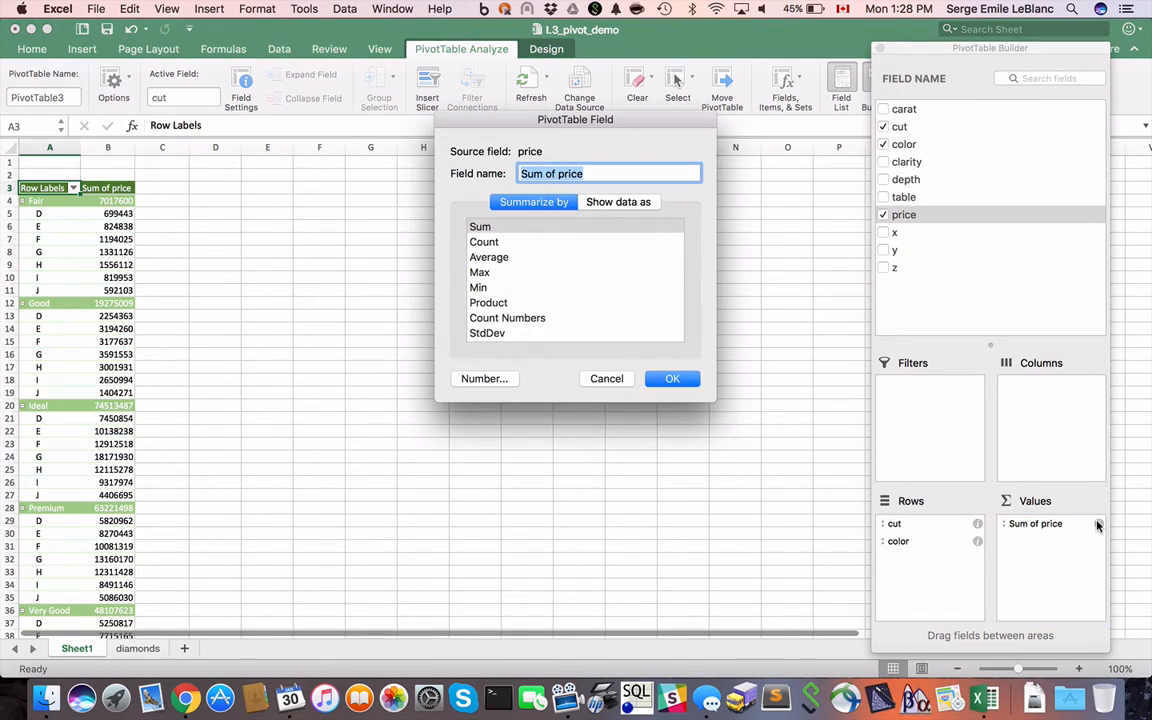
pyautogui.click(500, 258)
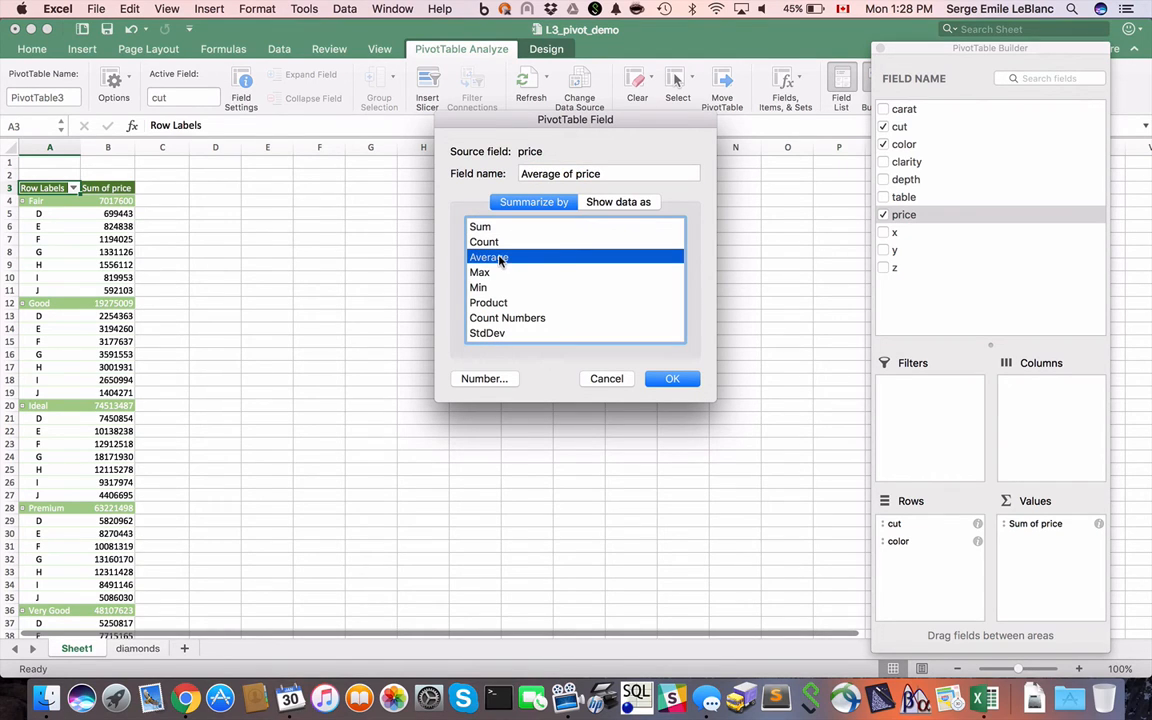
pyautogui.click(671, 379)
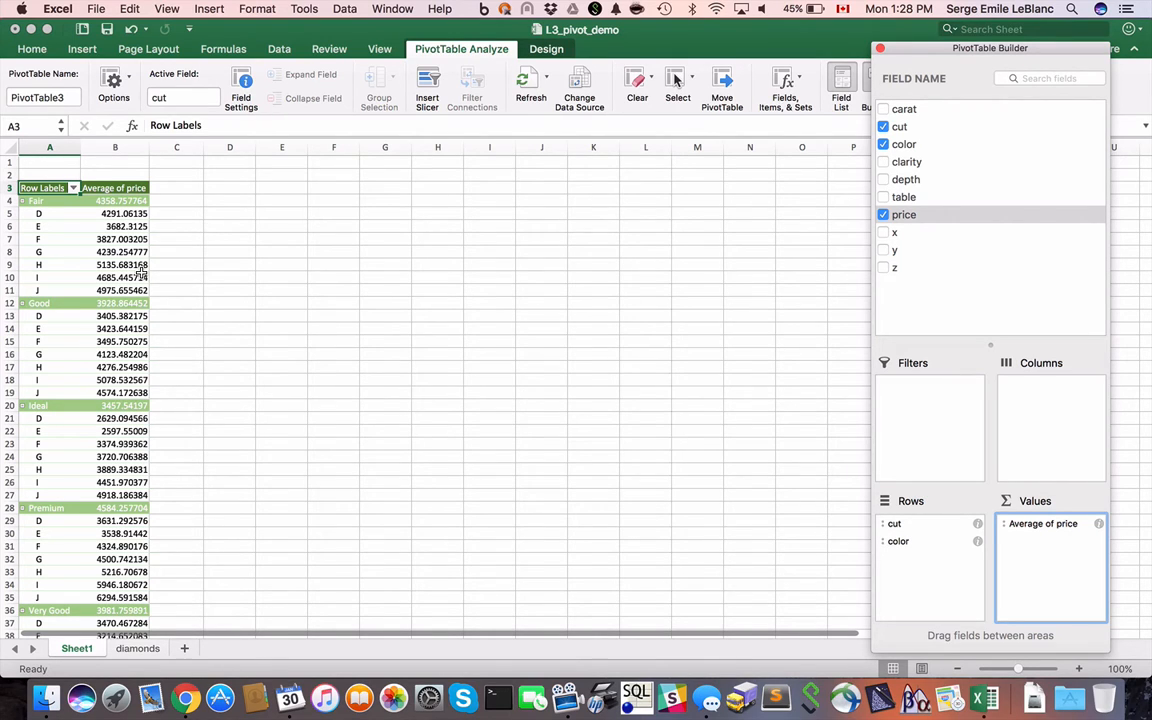
# - Format the average price values as Currency with the $ symbol and two decimal places
pyautogui.click(1096, 524)
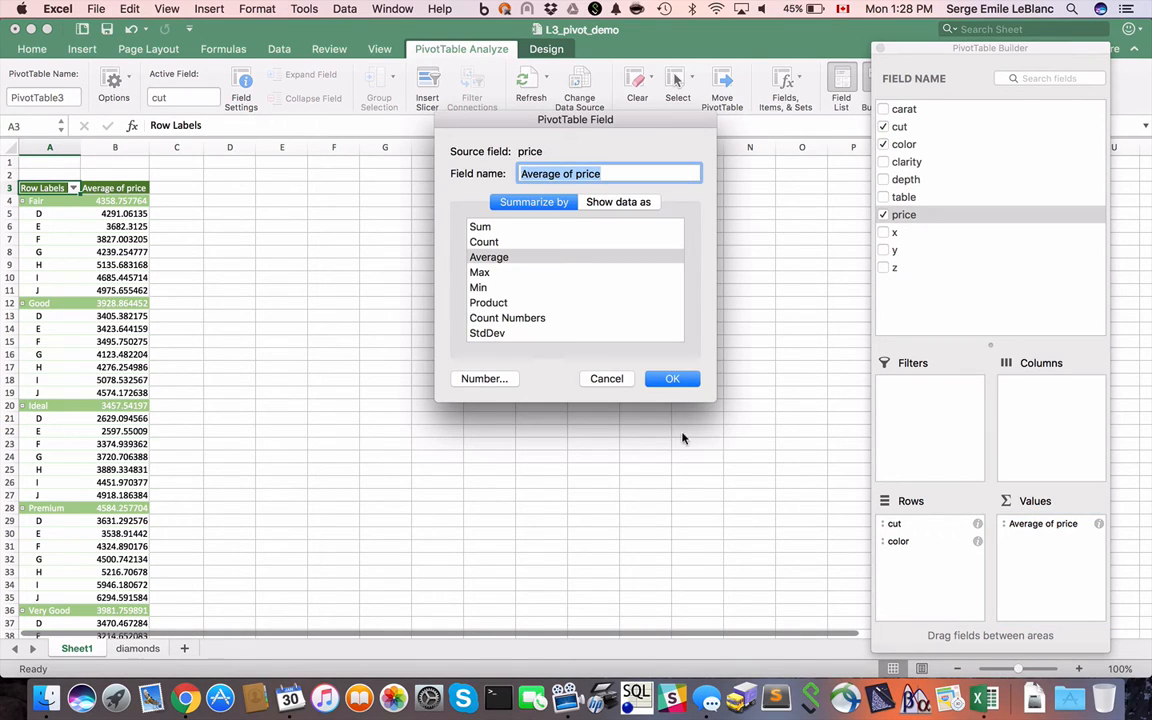
pyautogui.click(466, 379)
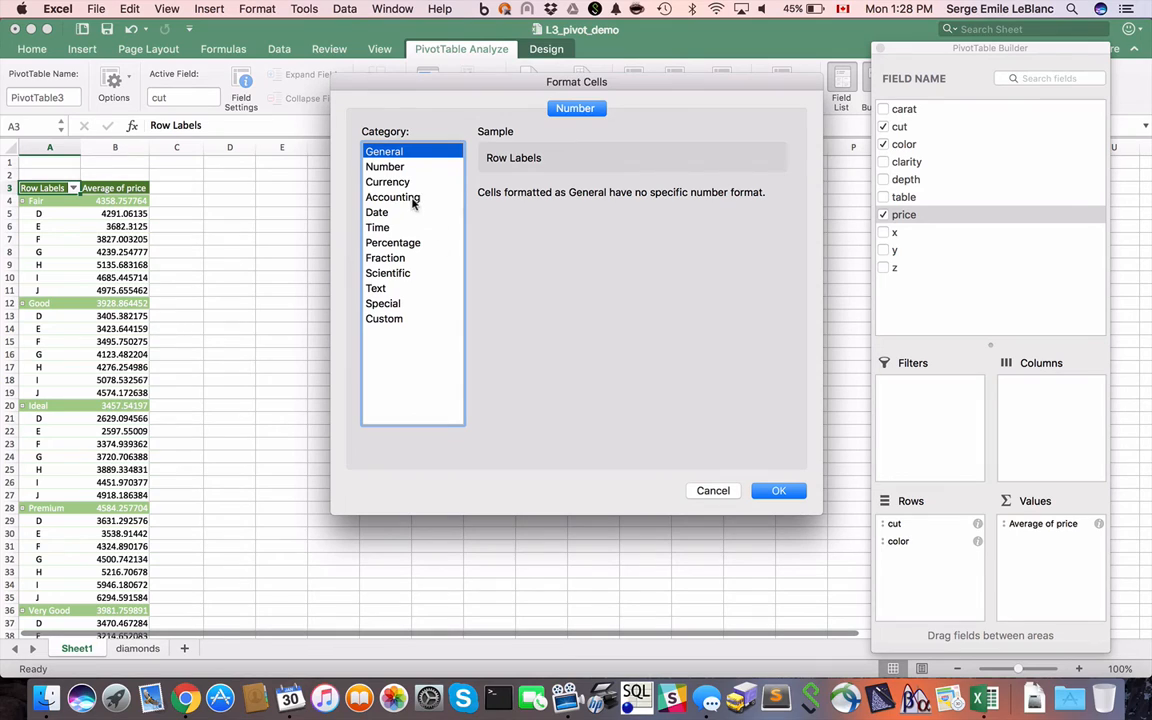
pyautogui.click(400, 186)
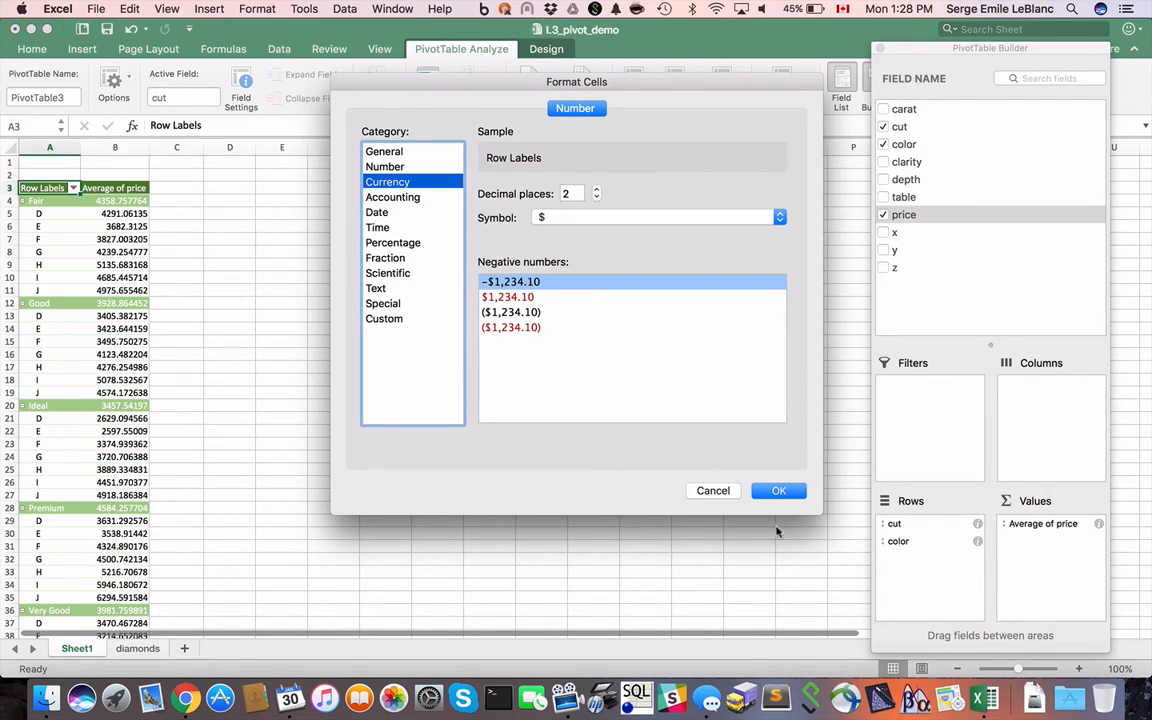
pyautogui.click(784, 492)
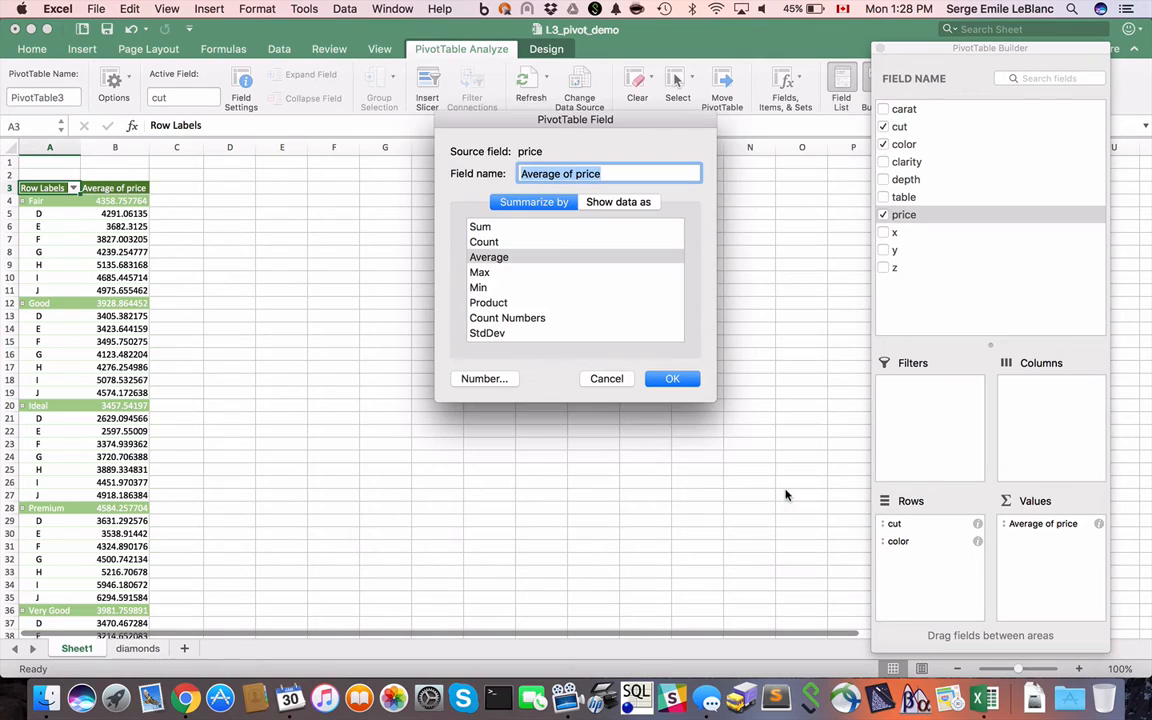
pyautogui.click(680, 382)
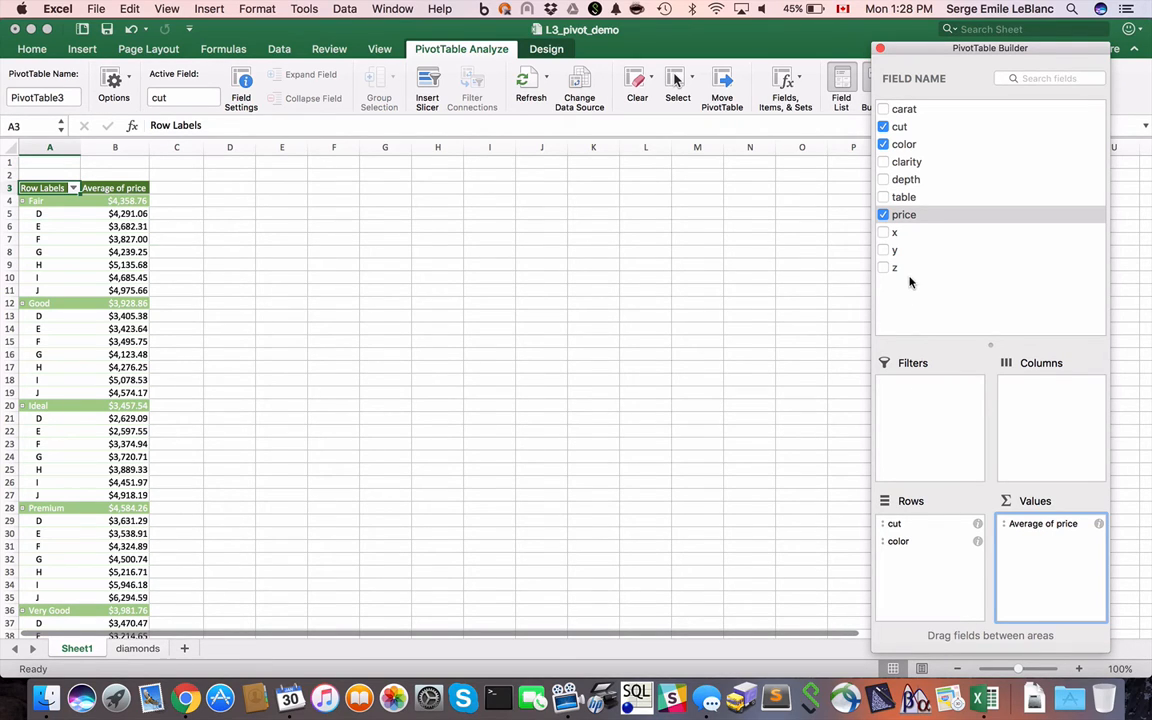
# - Add the clarity field to the PivotTable as a report filter
pyautogui.click(881, 162)
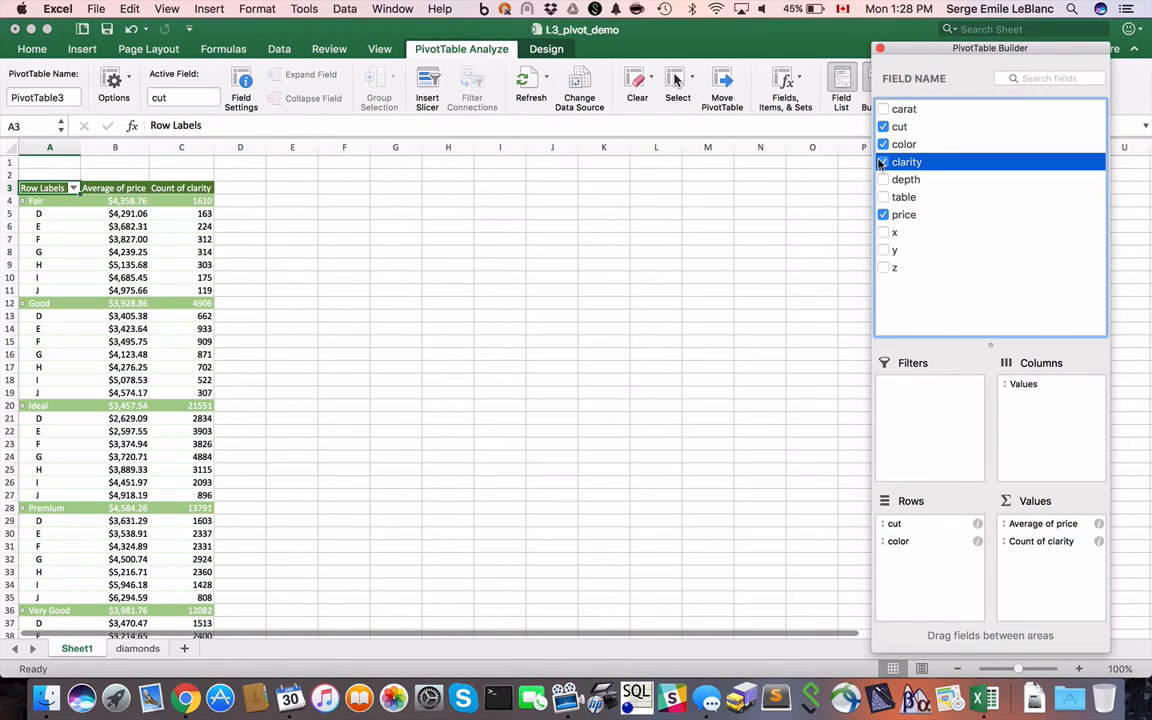
pyautogui.click(1037, 542)
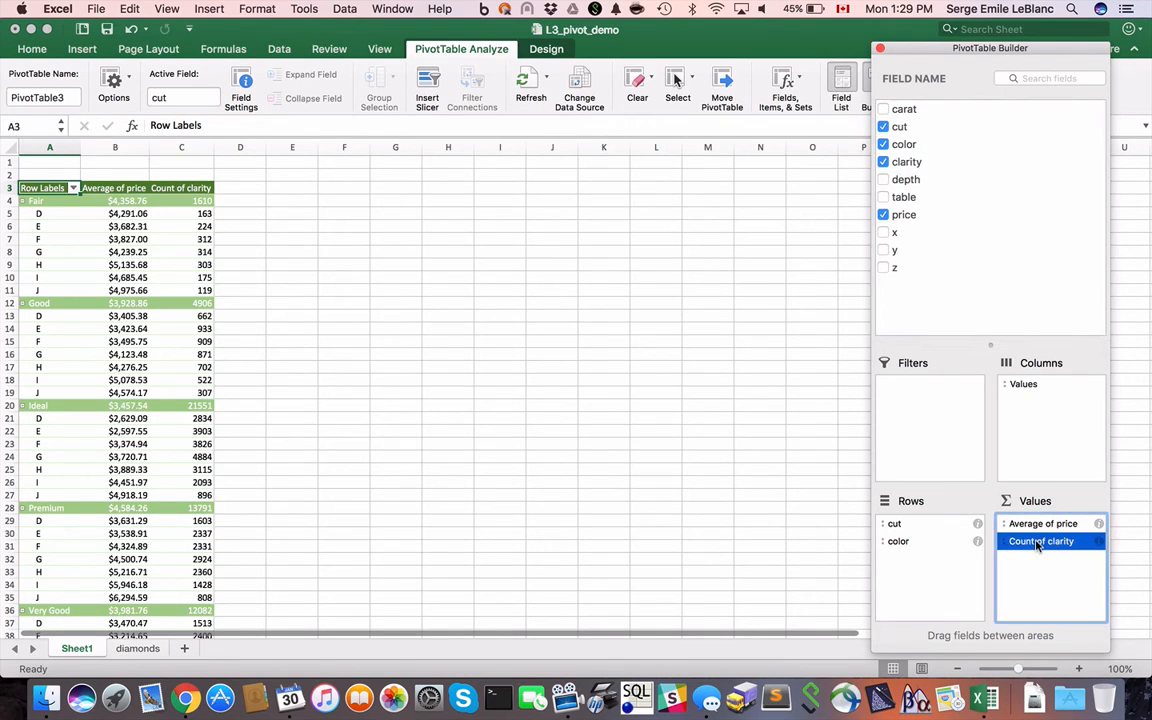
pyautogui.moveTo(1037, 542); pyautogui.dragTo(926, 403)
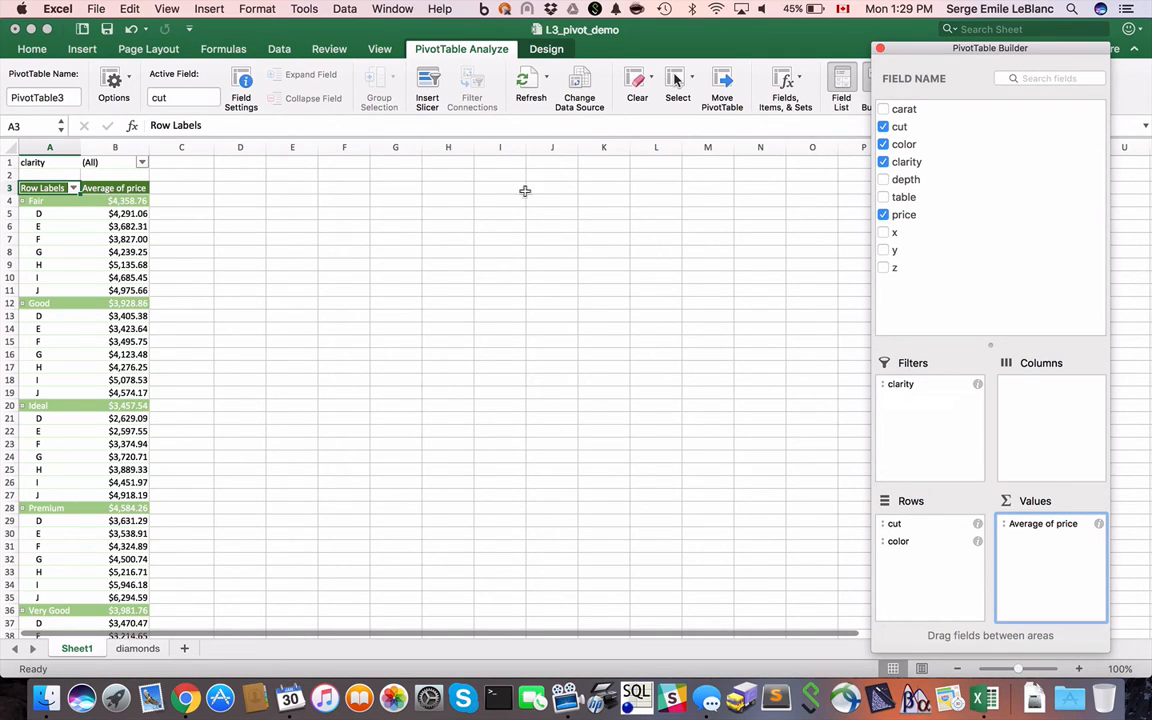
# - Filter the PivotTable's clarity to only IF, VVS1 and VVS2, and close the filter list
pyautogui.click(140, 166)
pyautogui.click(141, 163)
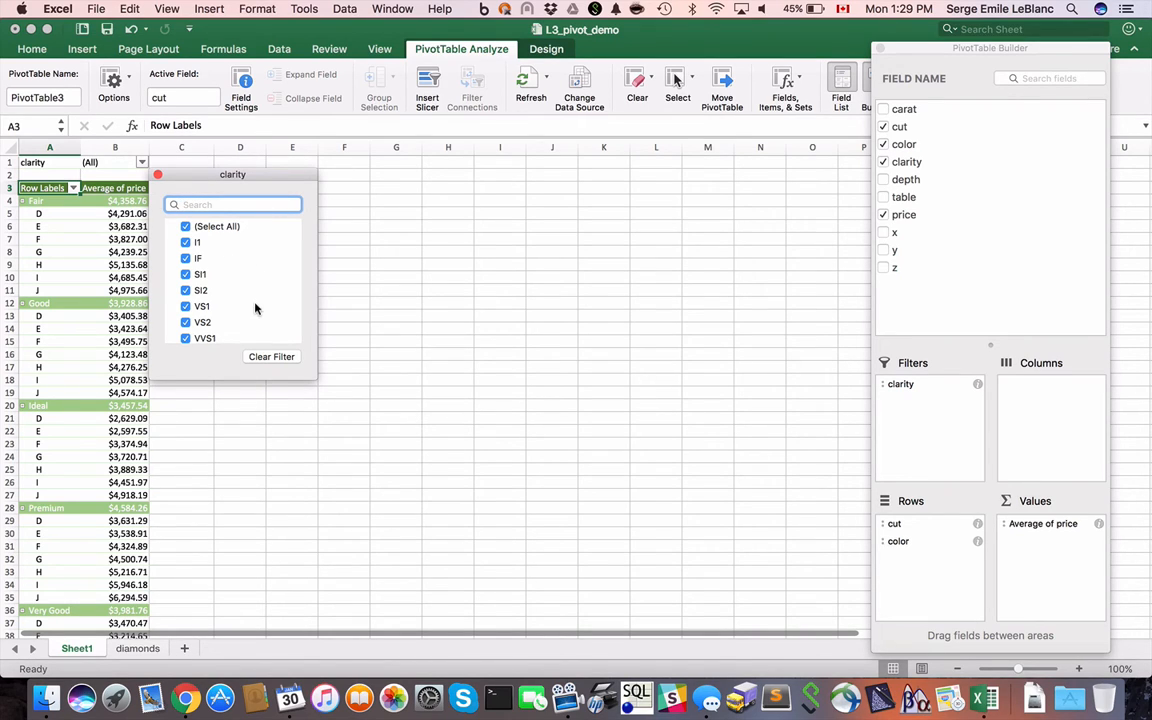
pyautogui.click(184, 227)
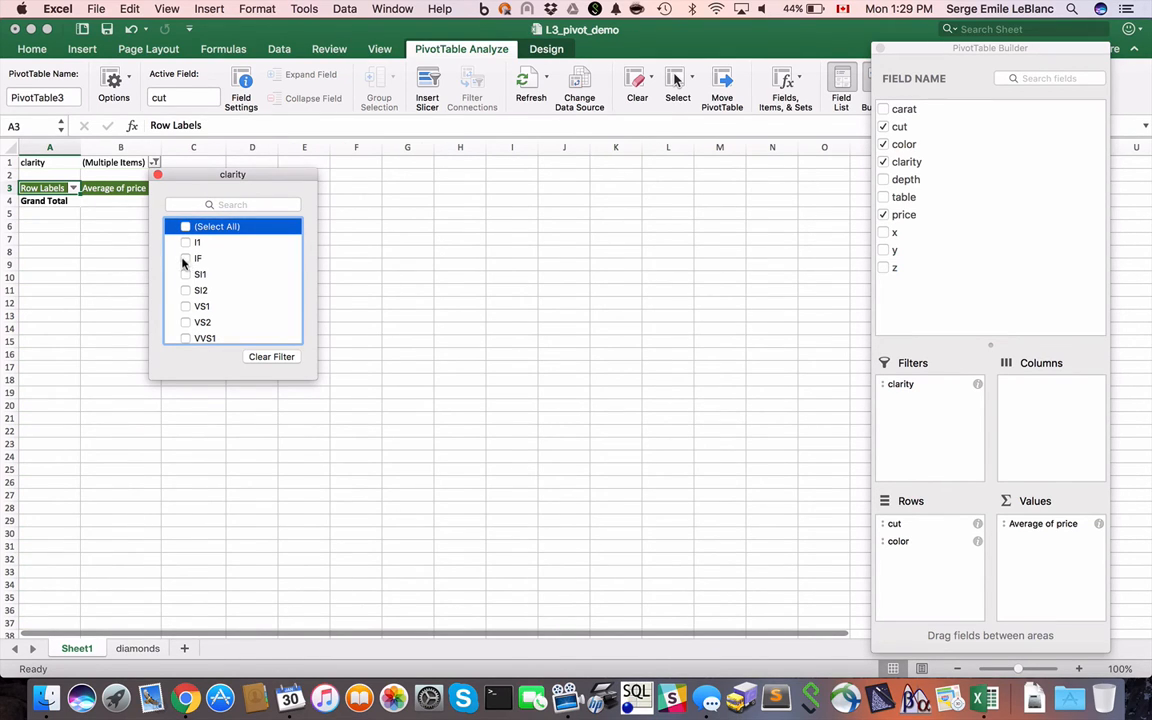
pyautogui.click(185, 259)
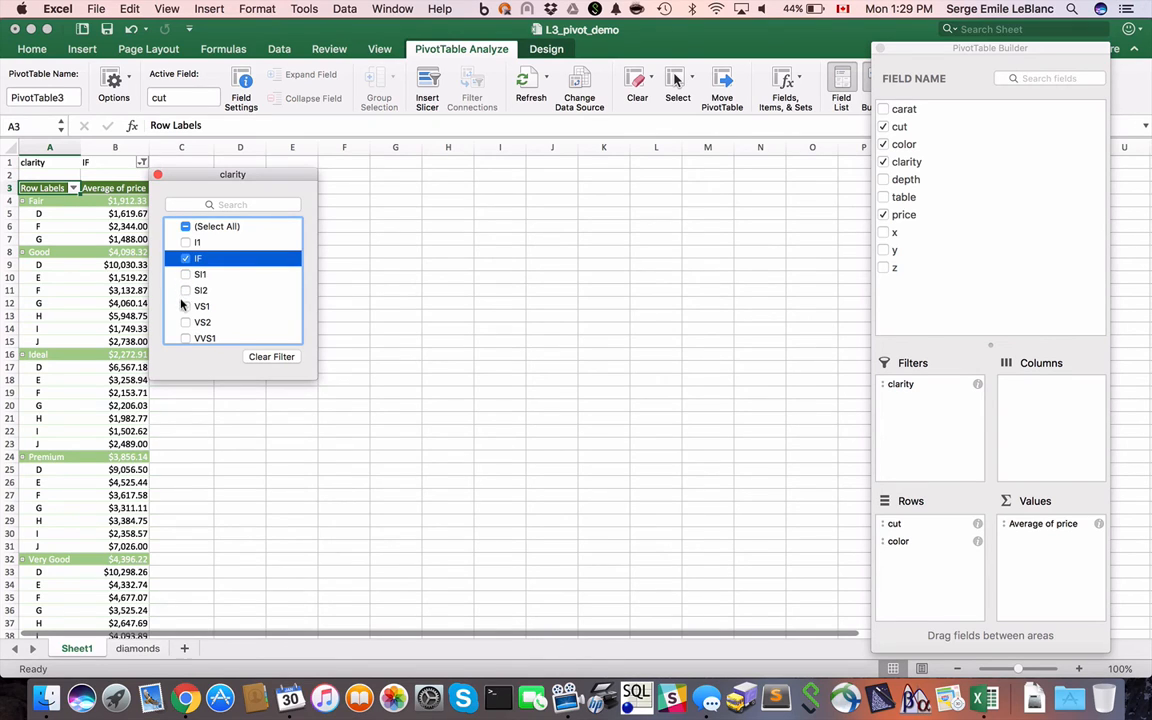
pyautogui.click(185, 306)
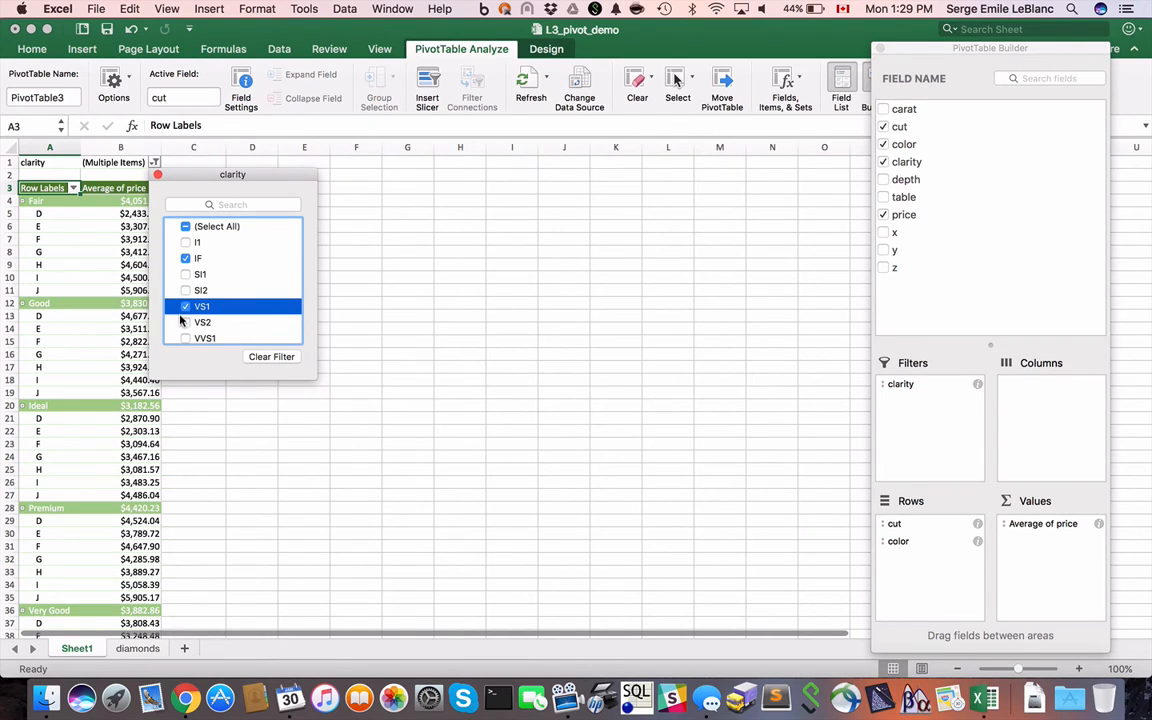
pyautogui.click(185, 306)
pyautogui.scroll(-1, 183, 318)
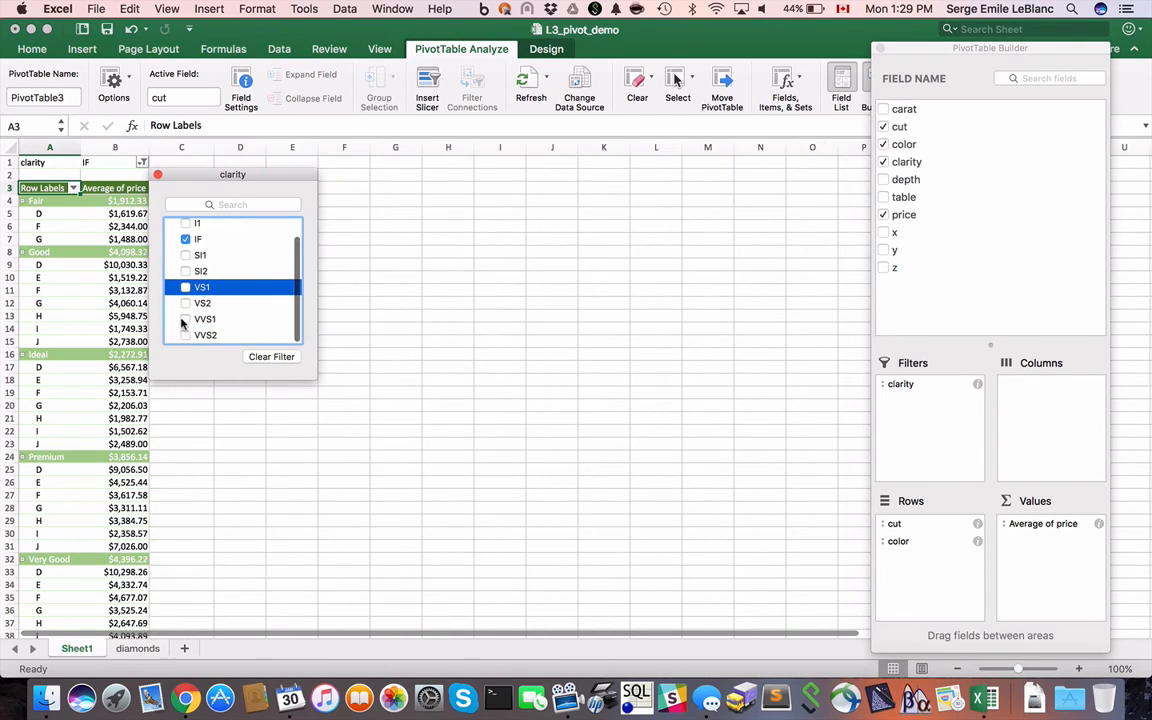
pyautogui.click(185, 319)
pyautogui.click(185, 335)
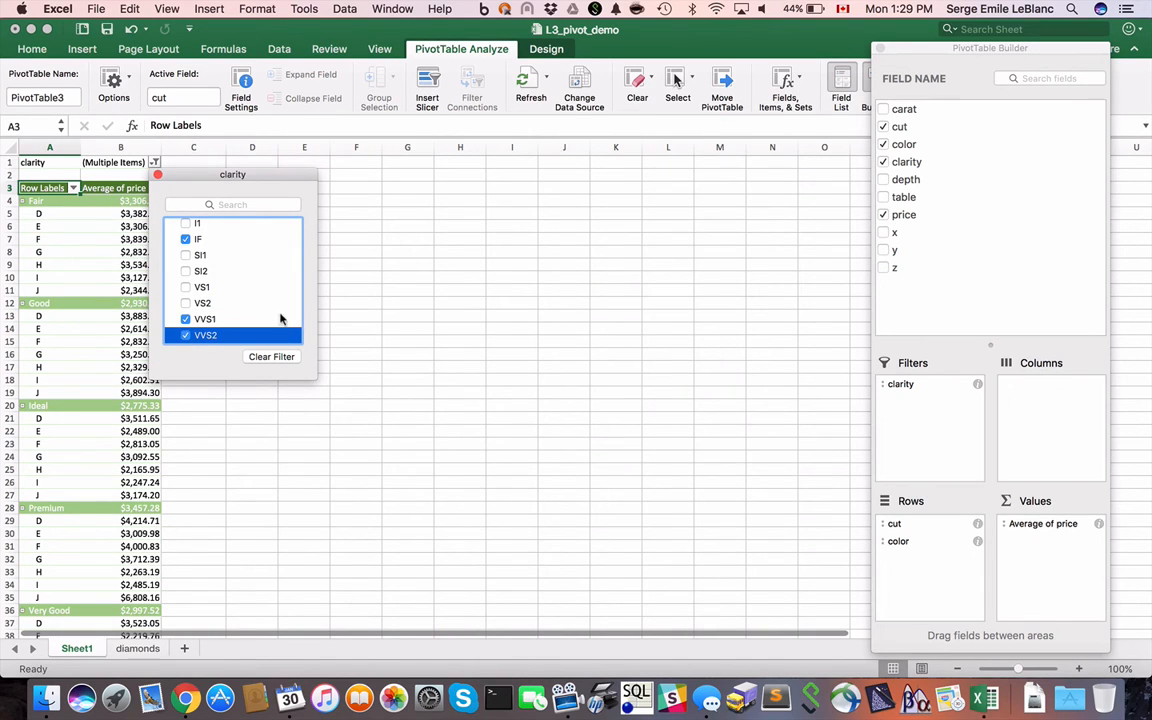
pyautogui.moveTo(197, 174); pyautogui.dragTo(237, 176)
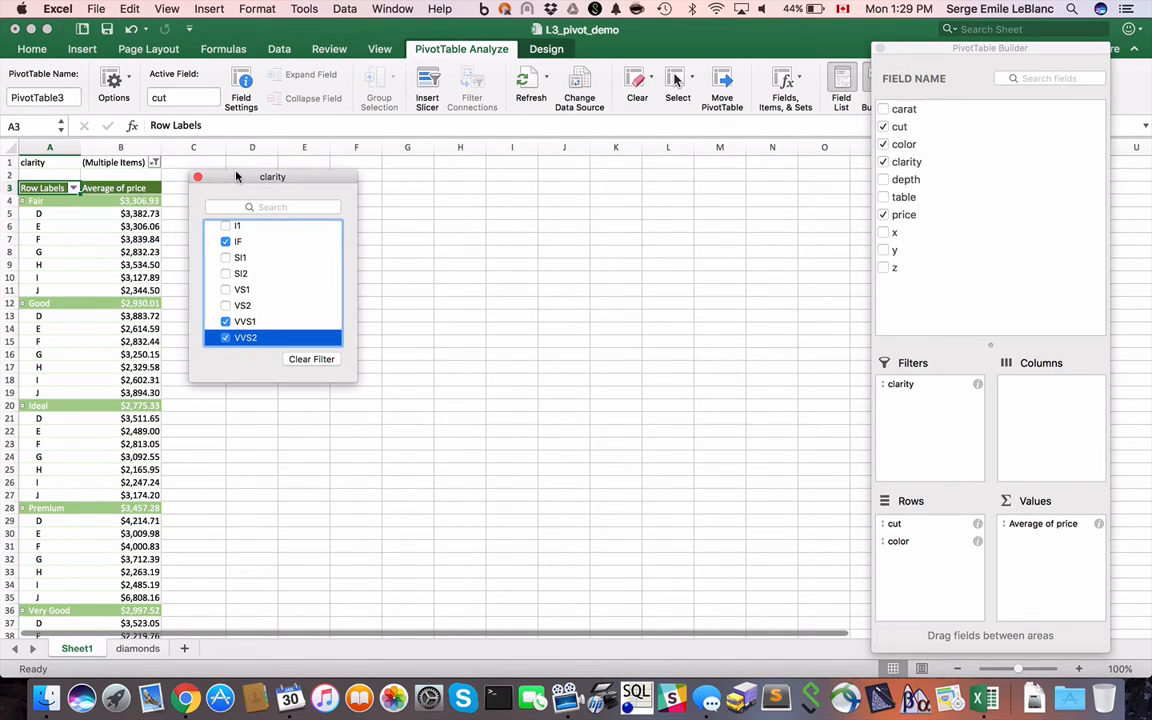
pyautogui.click(225, 289)
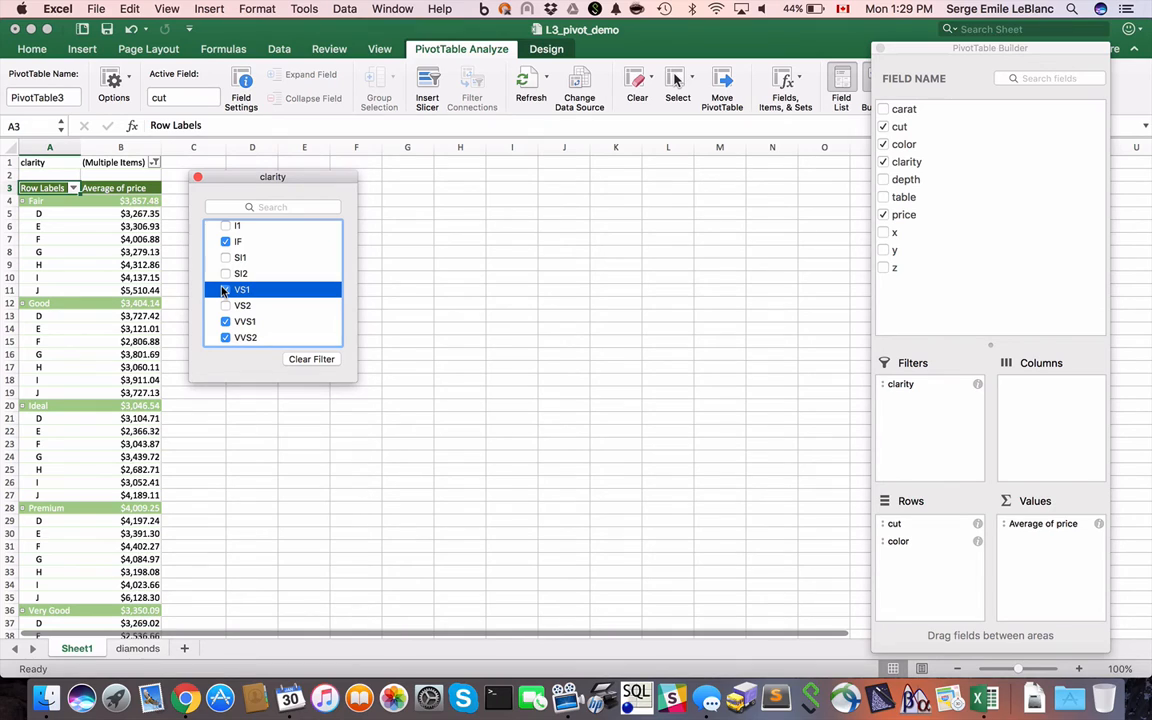
pyautogui.click(196, 178)
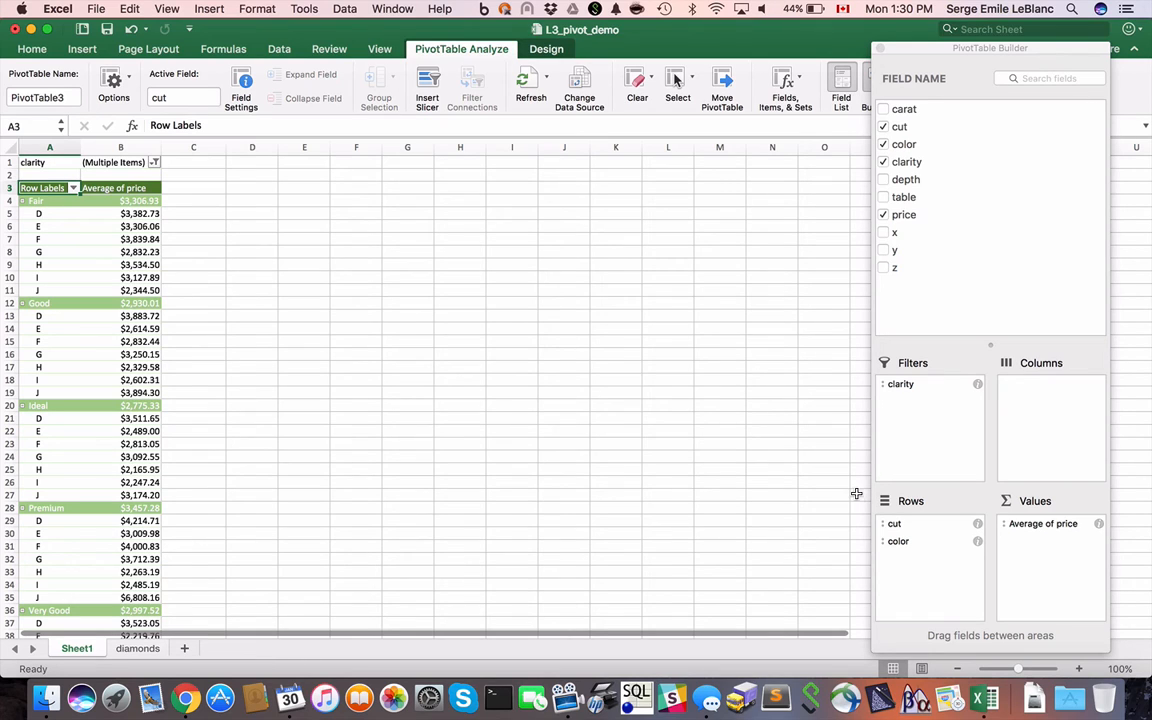
# - Move the color field from the PivotTable's rows to its columns, keeping cut as the row field
pyautogui.moveTo(892, 538); pyautogui.dragTo(1048, 392)
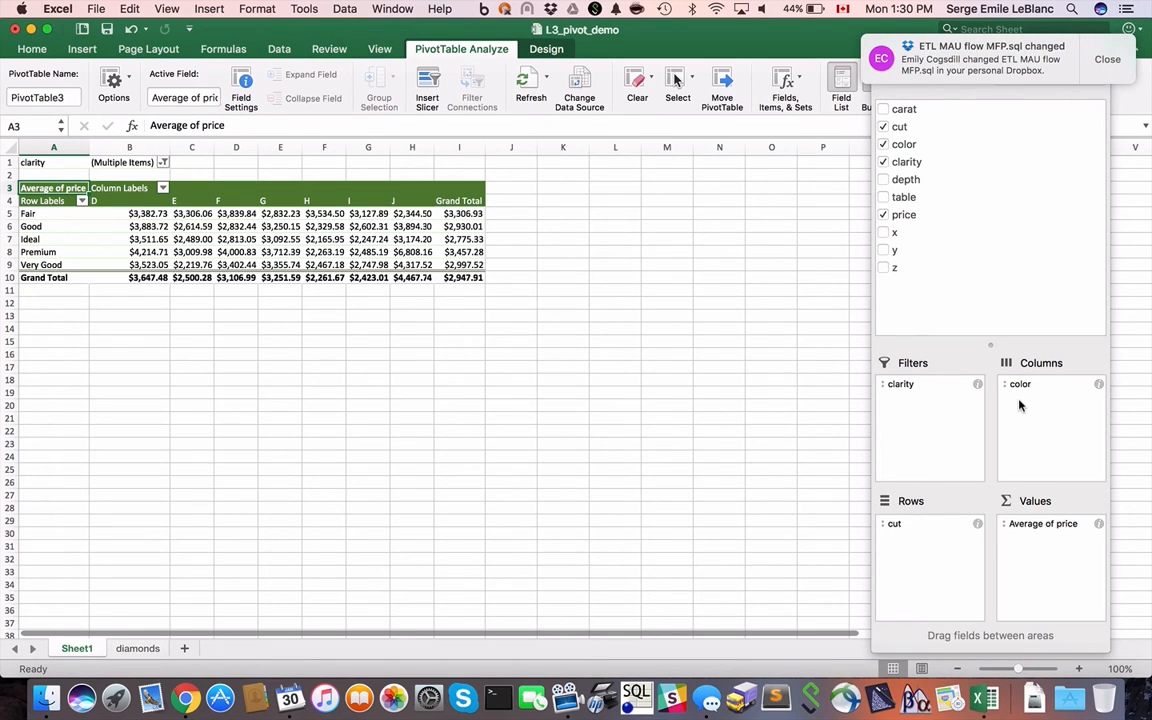
pyautogui.click(48, 214)
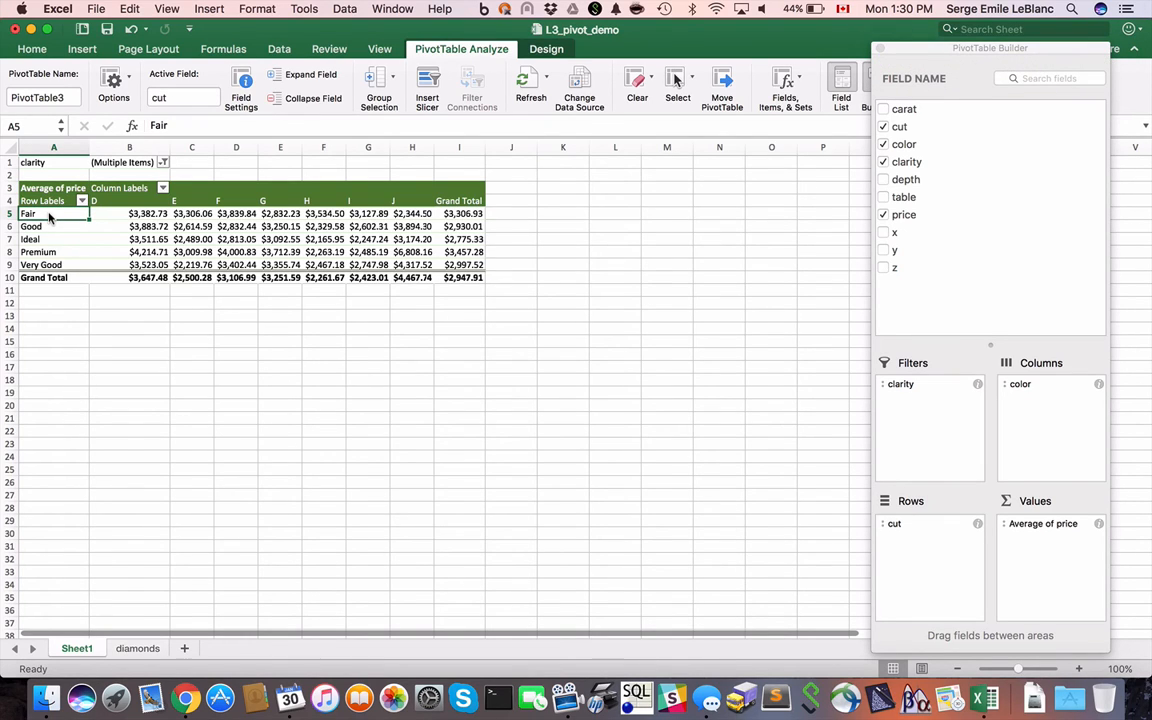
pyautogui.press('Right')
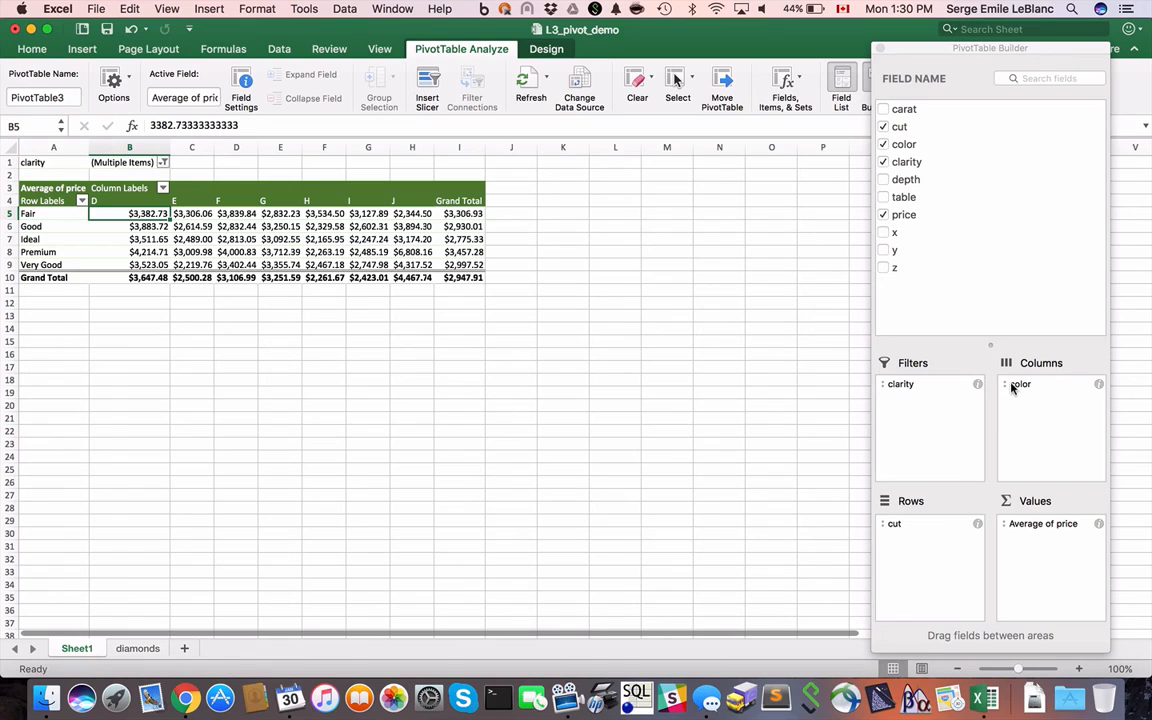
# - Switch the color field back to the rows beneath cut and return it to the columns to compare both layouts
pyautogui.moveTo(1014, 388); pyautogui.dragTo(926, 579)
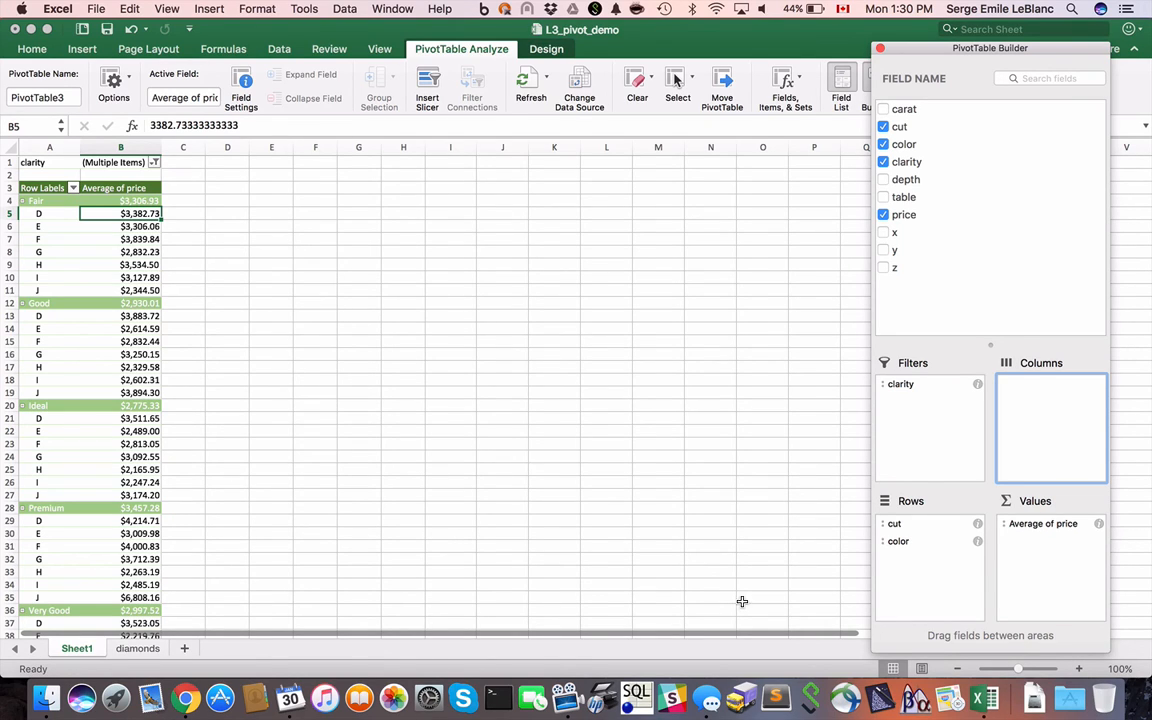
pyautogui.click(888, 540)
pyautogui.moveTo(888, 541); pyautogui.dragTo(1040, 400)
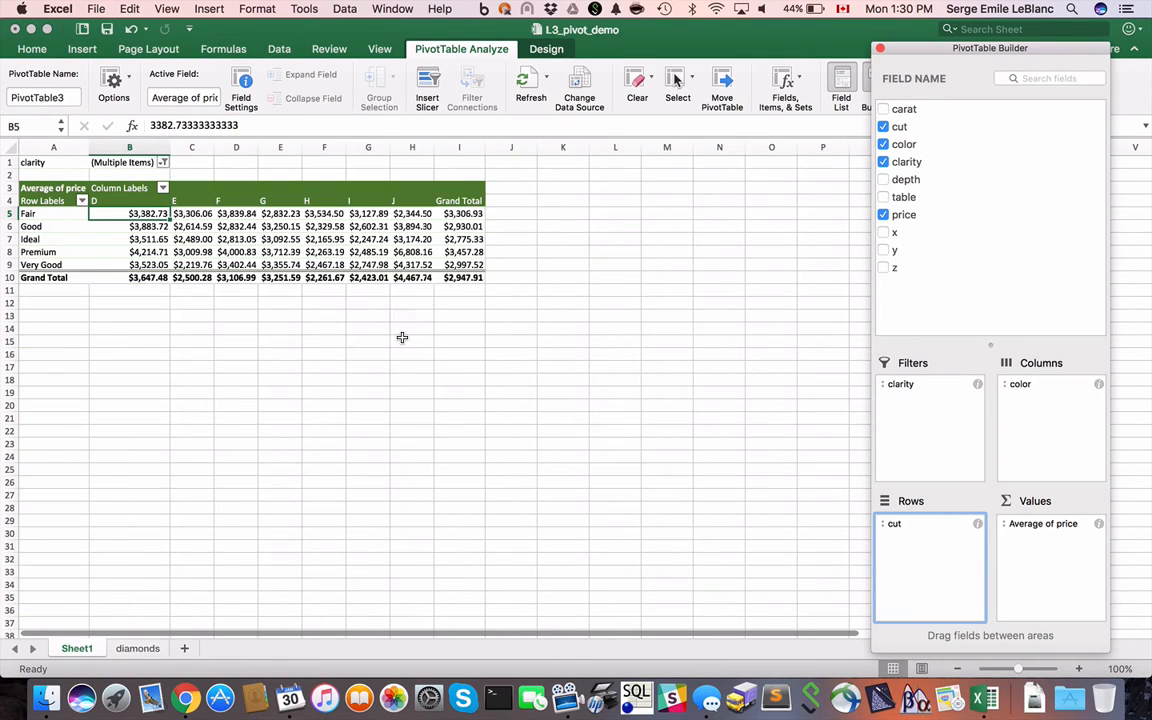